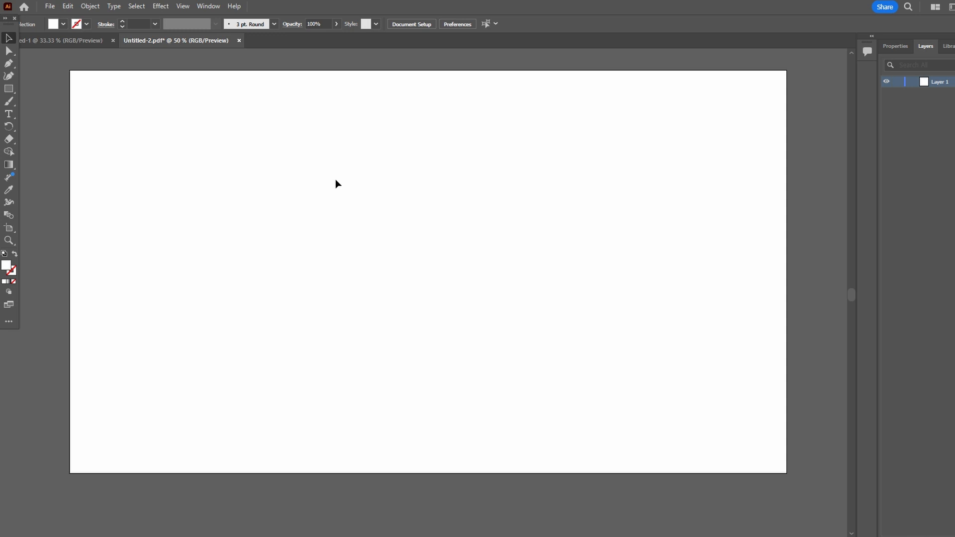
Show the document grid across the blank artboard via View > Show Grid.
left_click(183, 6)
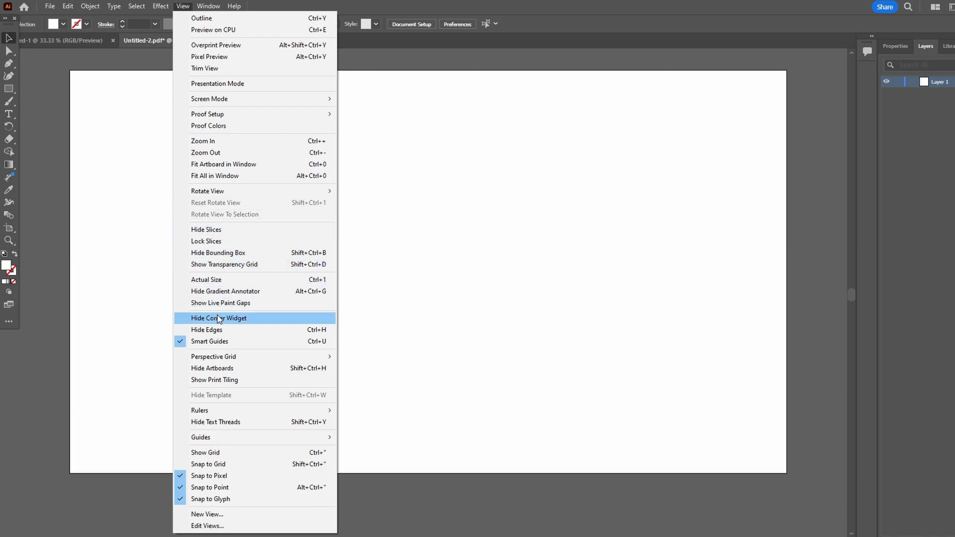
left_click(220, 452)
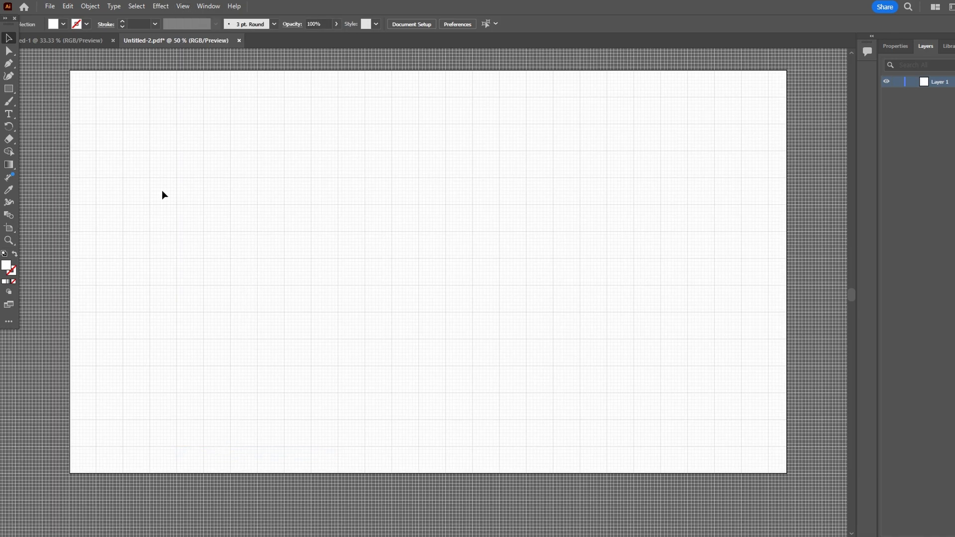
Set the Guides Color preference from Cyan to Light Blue and confirm.
left_click(54, 9)
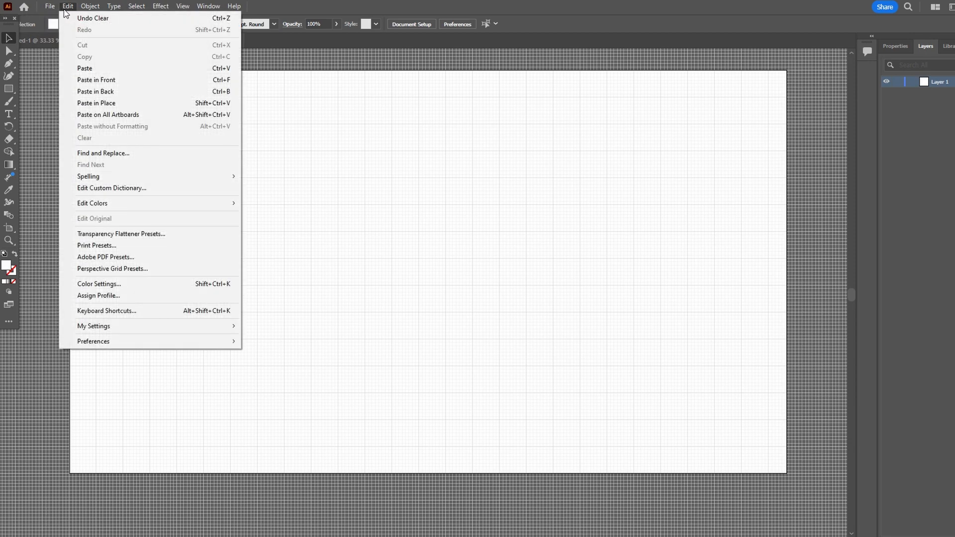
mouse_move(149, 341)
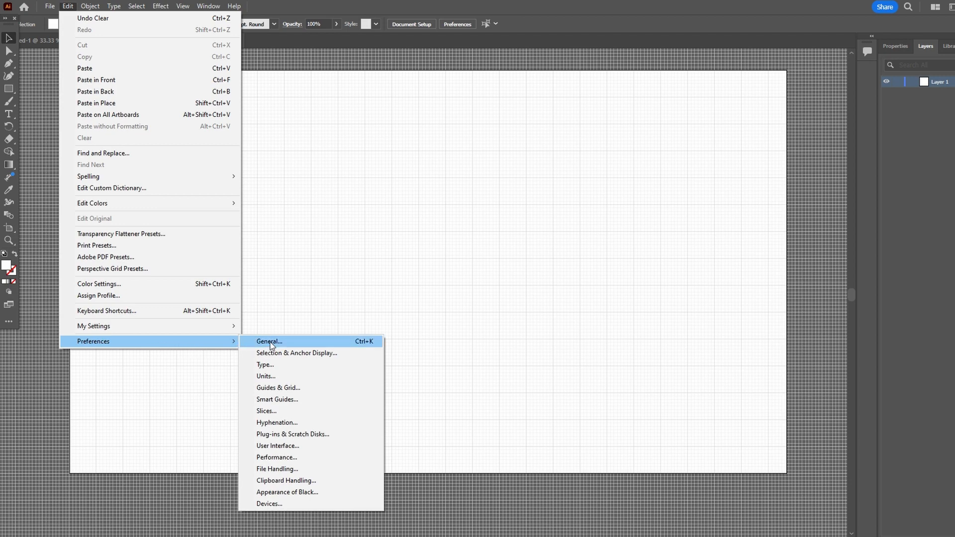
left_click(281, 391)
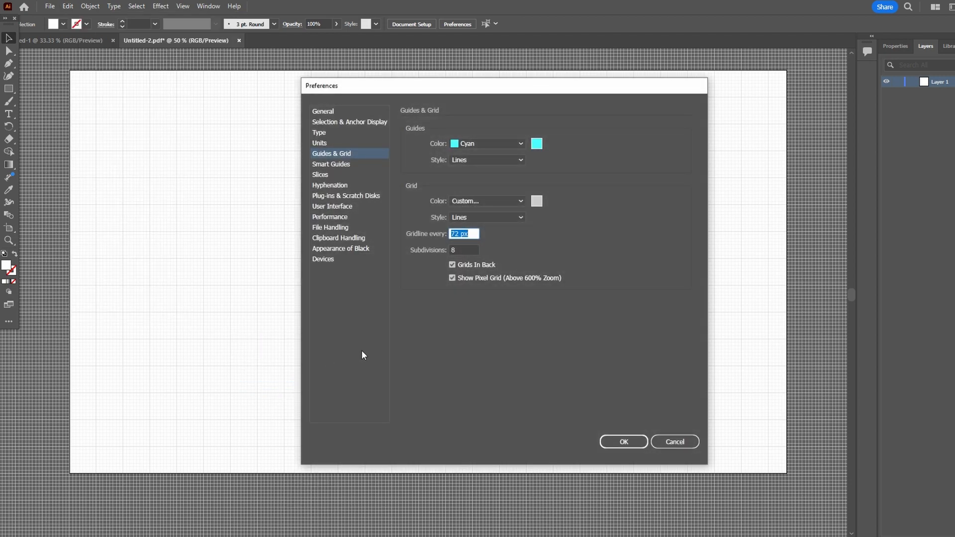
left_click(509, 144)
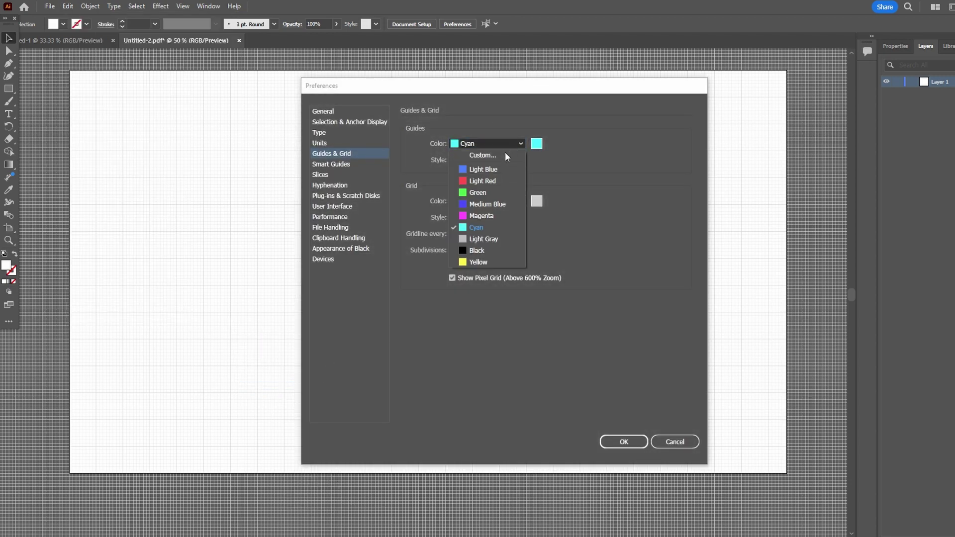
left_click(481, 167)
key("Return")
left_click(182, 6)
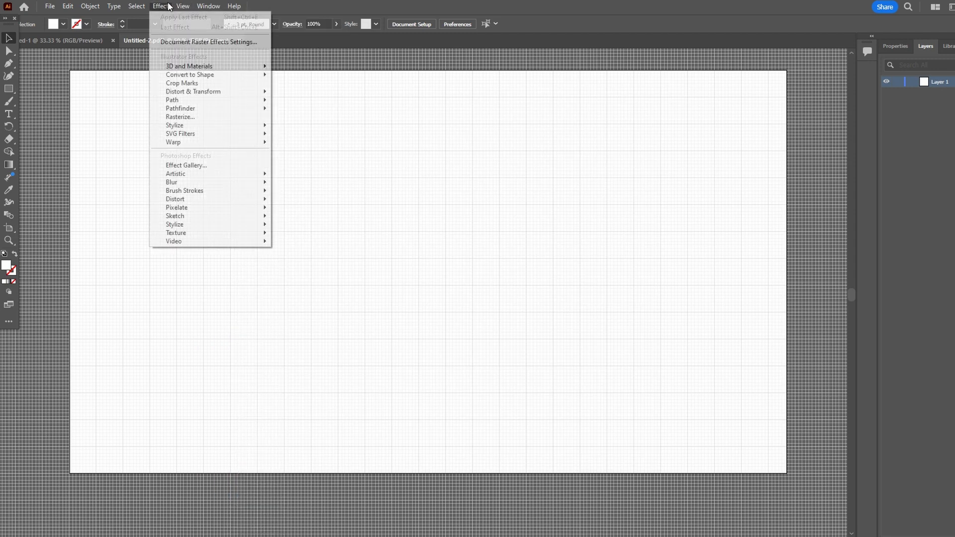
mouse_move(182, 6)
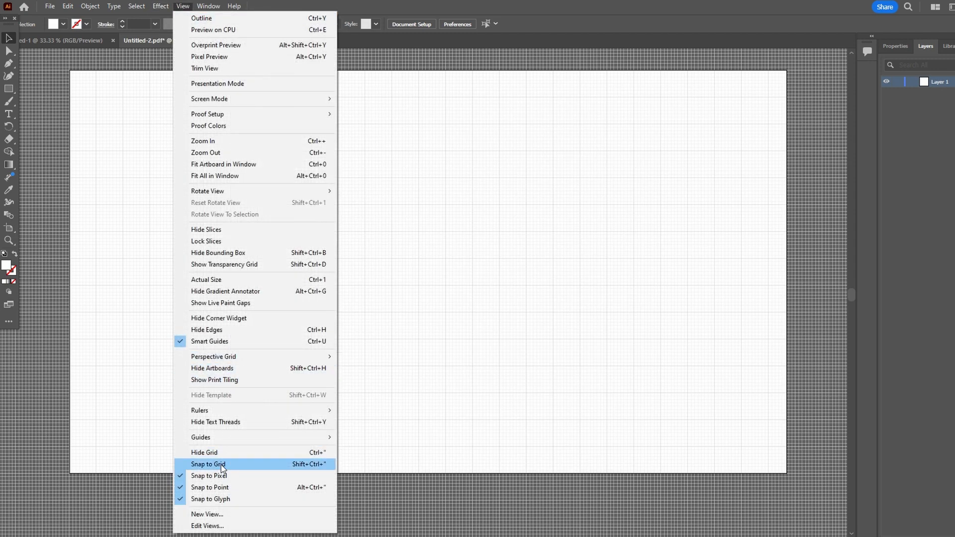
left_click(220, 465)
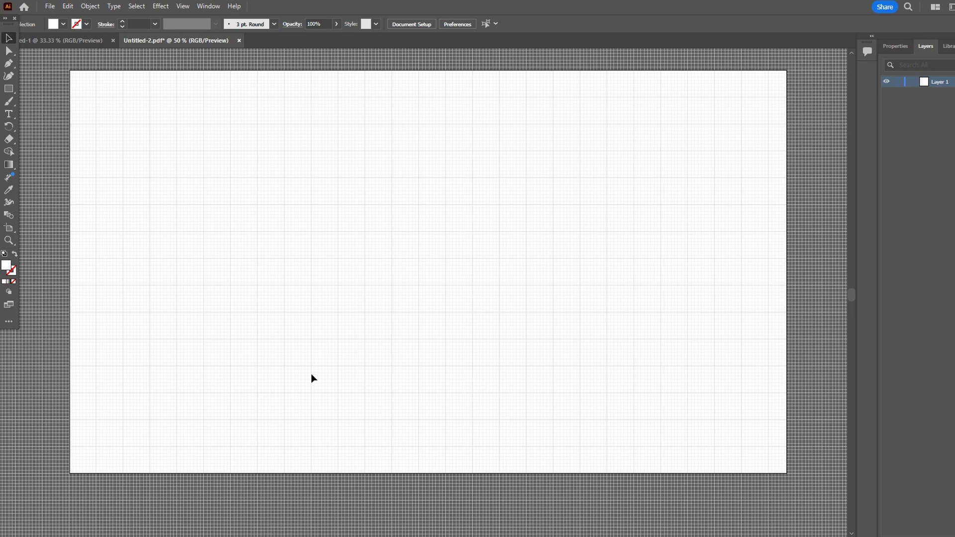
left_click(182, 6)
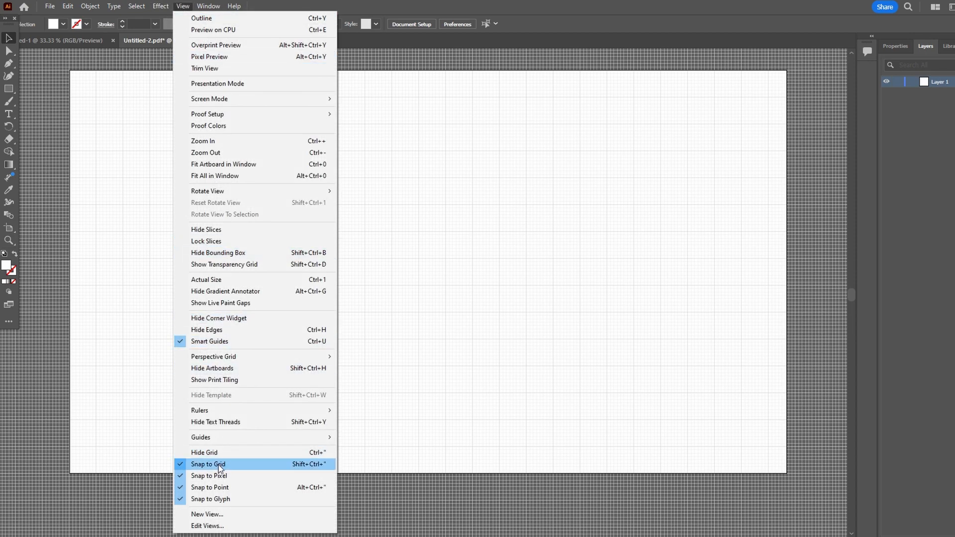
left_click(192, 468)
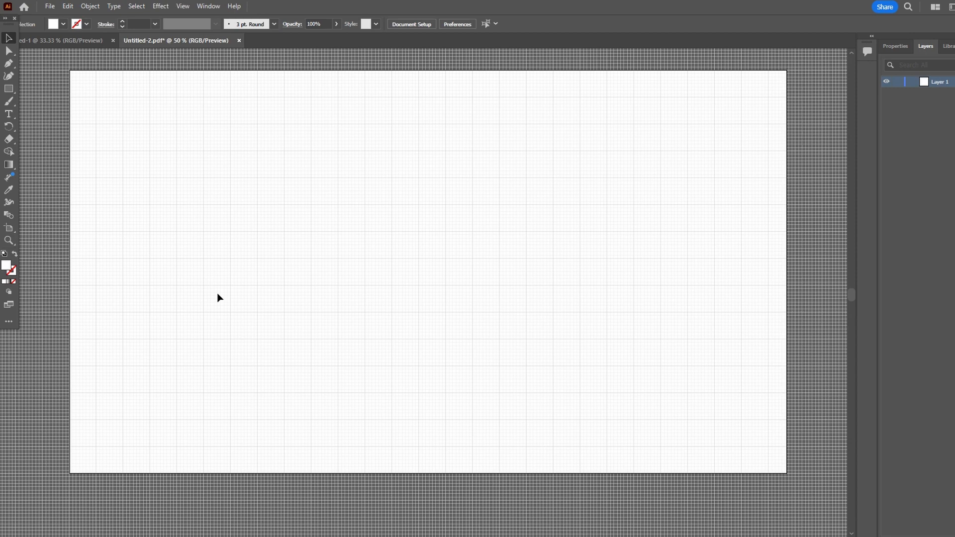
Hide the document grid and switch to the Rectangular Grid Tool.
left_click(183, 6)
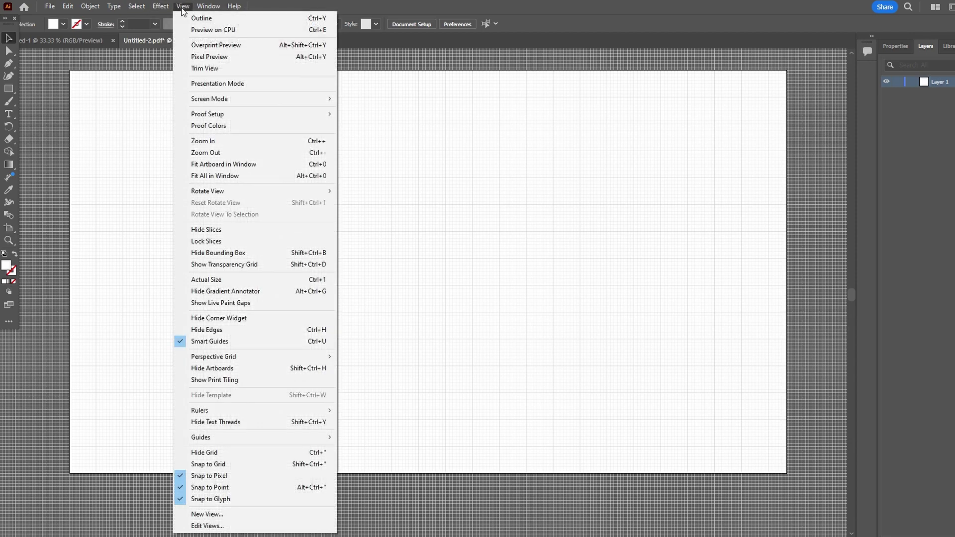
left_click(198, 453)
key("shift+p")
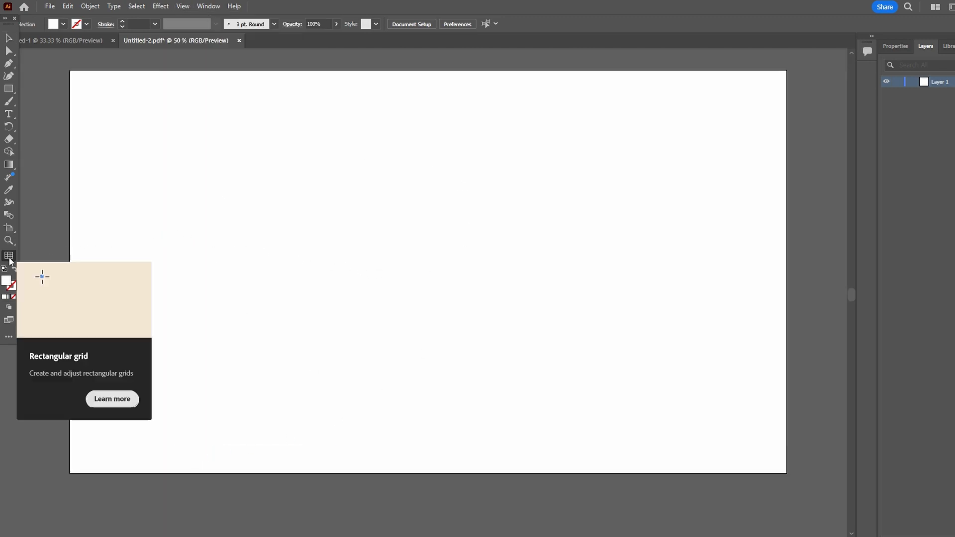
Create a 100 px square rectangular grid with 5 dividers each way (6×6 cells).
left_click(350, 230)
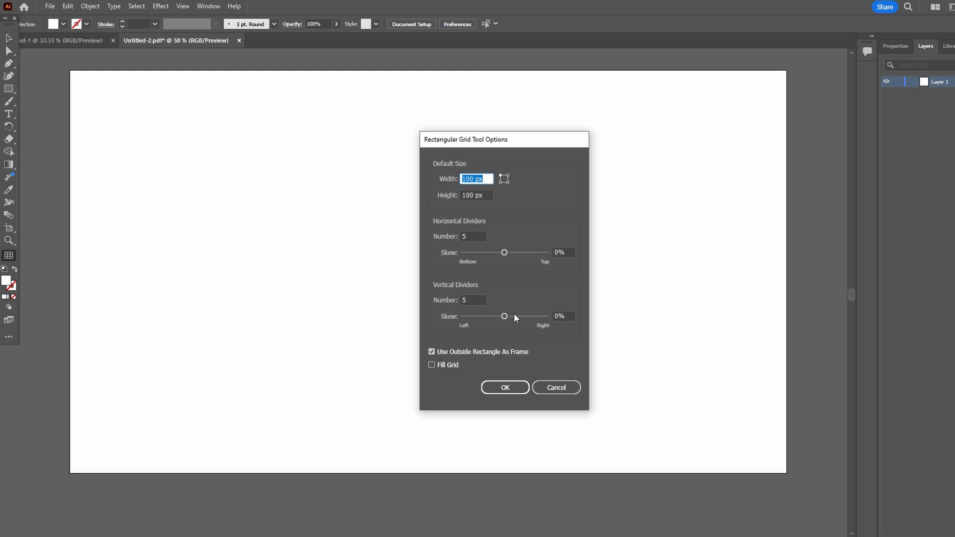
left_click_drag(507, 141, 456, 135)
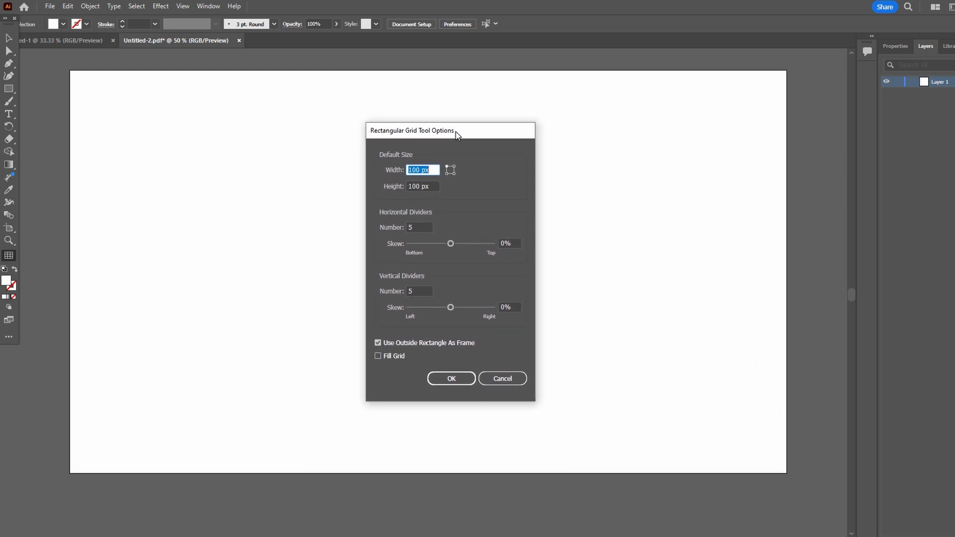
left_click(414, 170)
left_click(451, 378)
Select the grid and give it a light grey fill in Properties.
key("ctrl+plus")
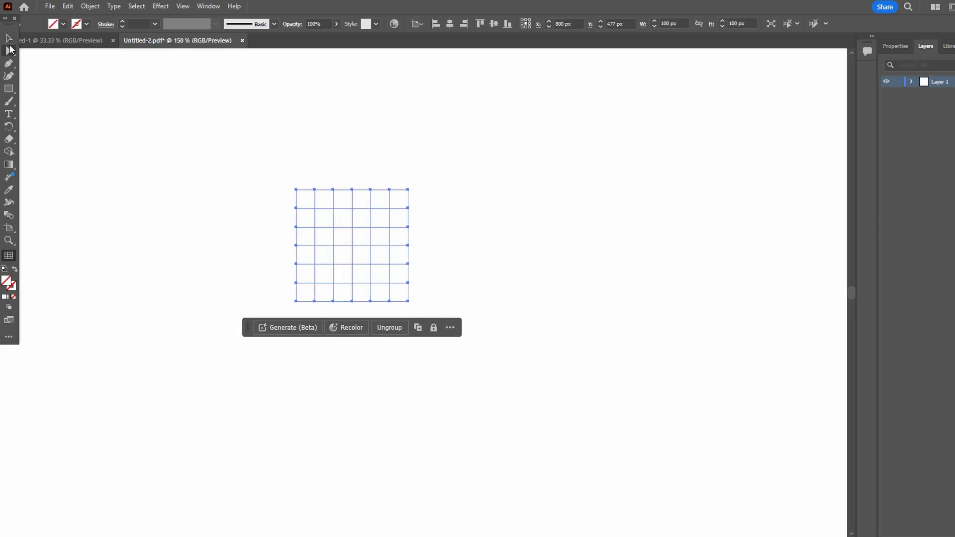
key("v")
key("ctrl+plus")
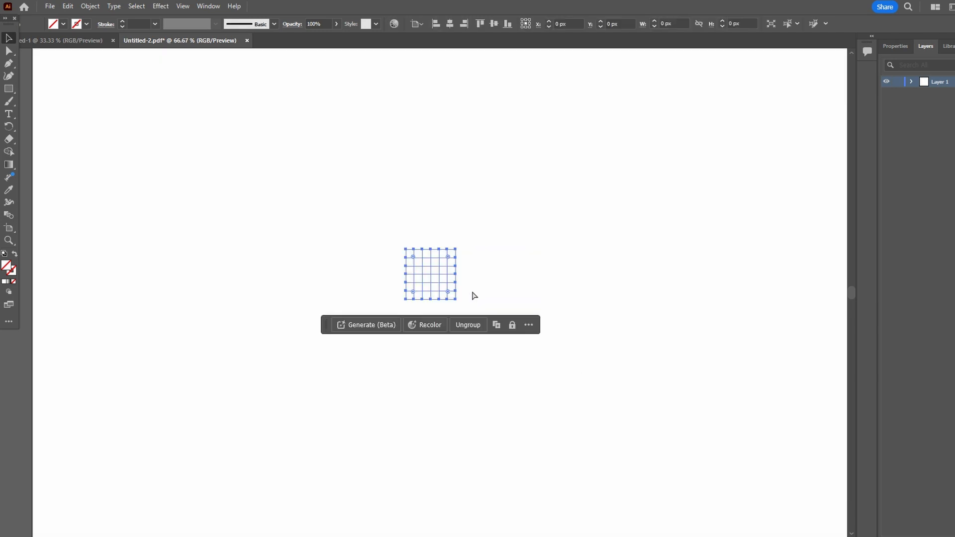
left_click(895, 47)
left_click(888, 388)
left_click(833, 430)
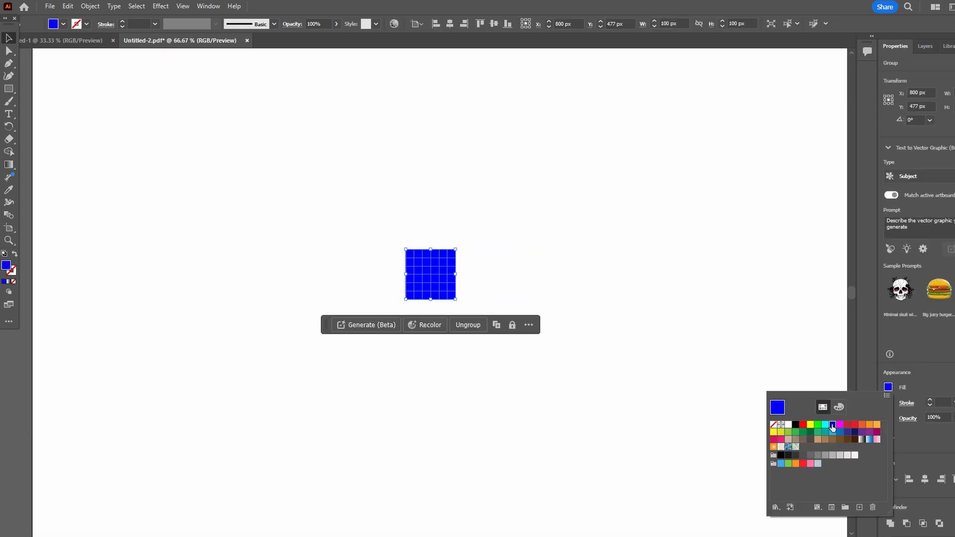
left_click(845, 456)
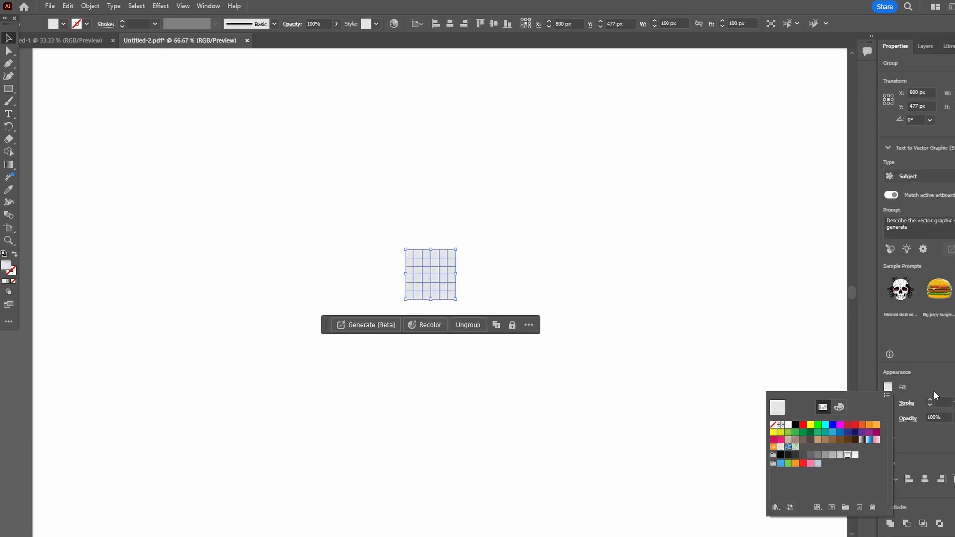
Set magenta 1 pt grid lines and enlarge the grid to about 723 by 580 px.
left_click(938, 394)
left_click(906, 403)
left_click(823, 442)
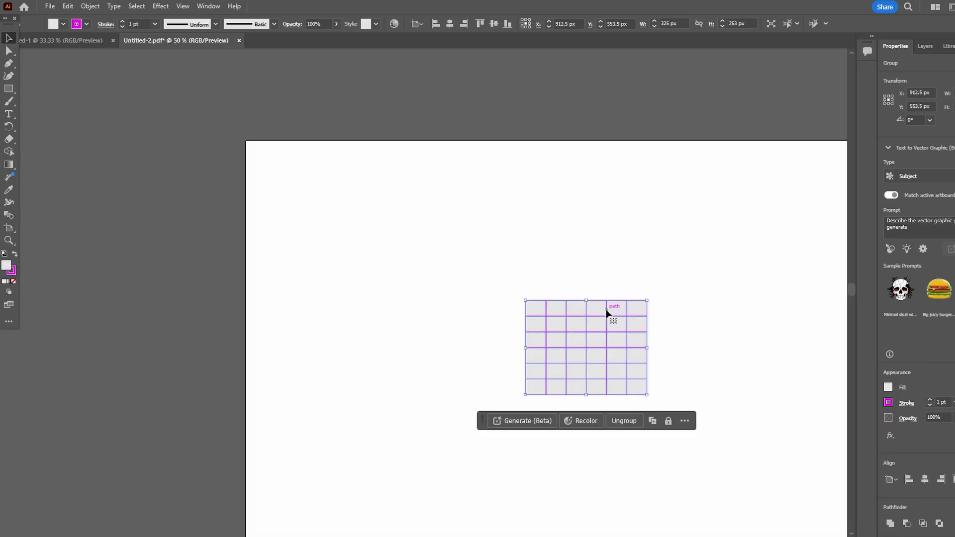
left_click_drag(527, 300, 413, 195)
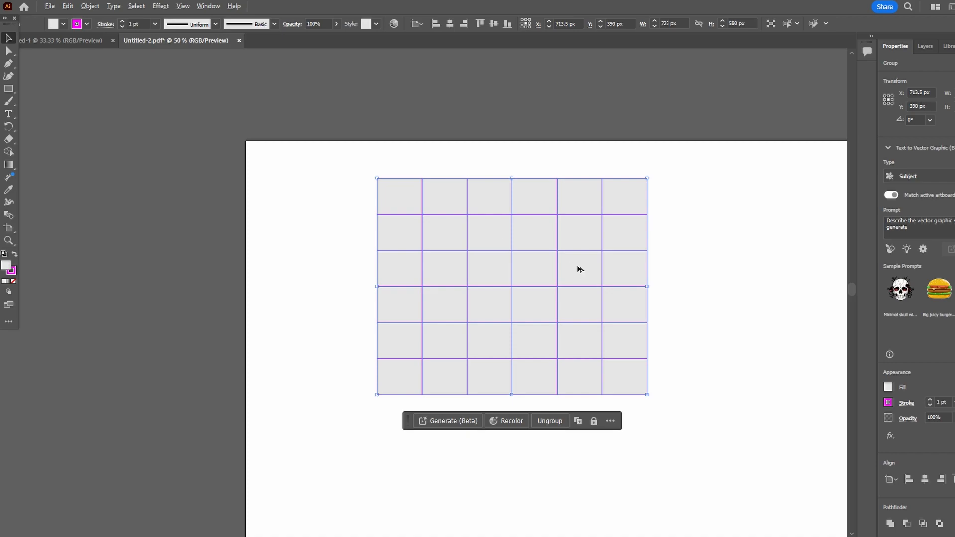
key("ctrl+minus")
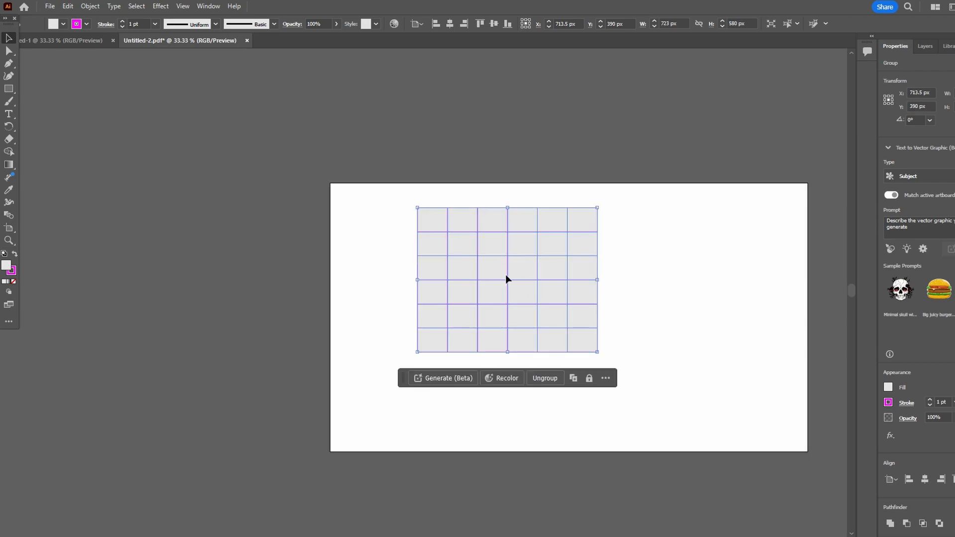
Nudge the grid down-right and convert it to guides via View > Guides > Make Guides.
left_click_drag(505, 274, 524, 288)
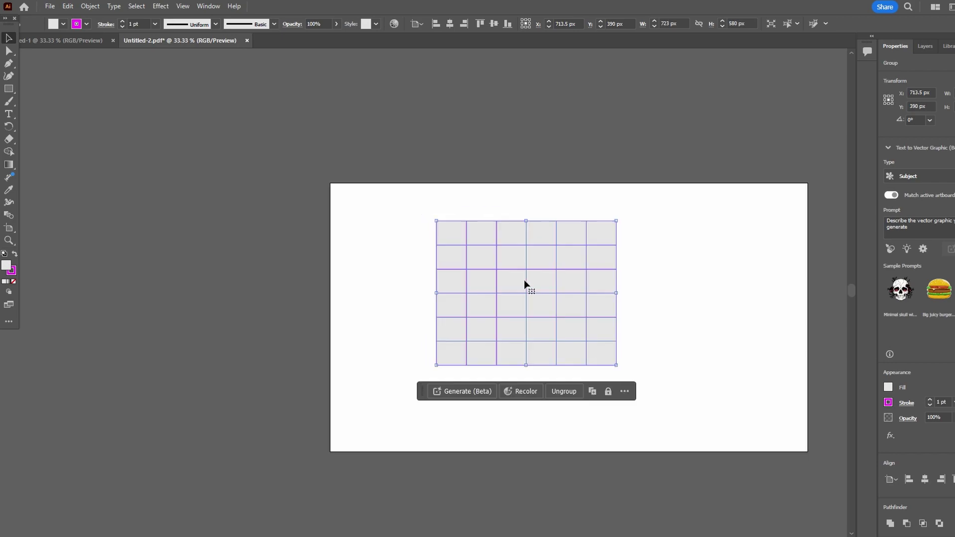
left_click(182, 6)
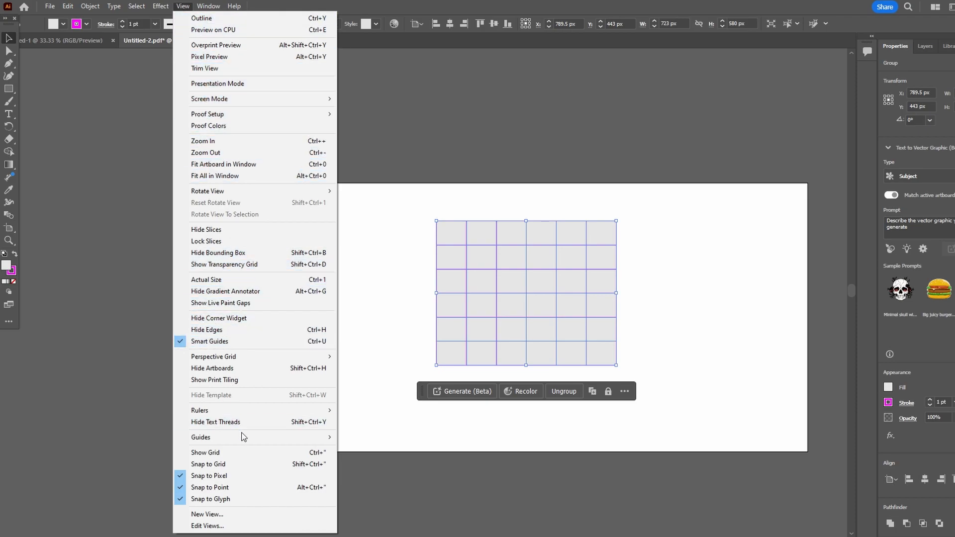
mouse_move(254, 437)
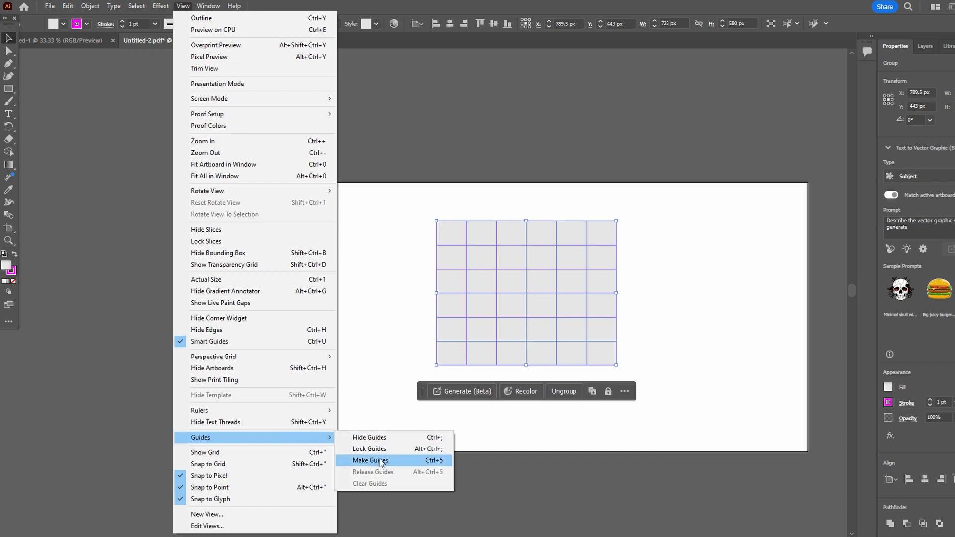
left_click(444, 461)
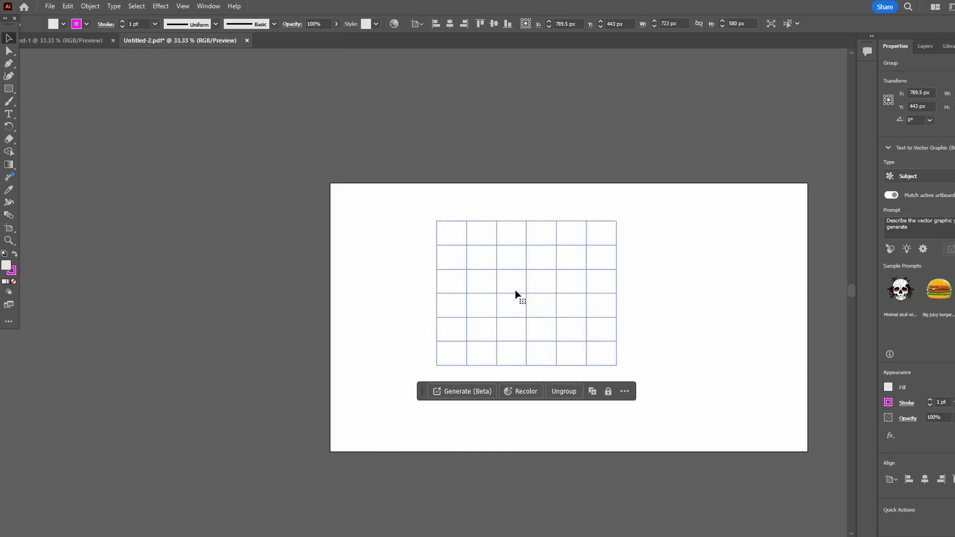
Drag the guide grid left, then down and right to roughly centre it on the artboard.
left_click_drag(517, 289, 486, 285)
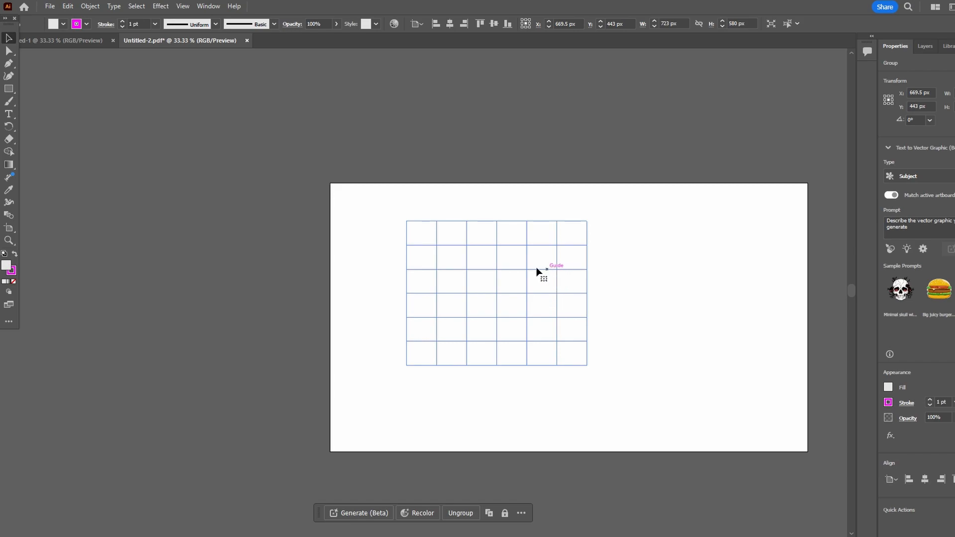
left_click_drag(481, 288, 520, 301)
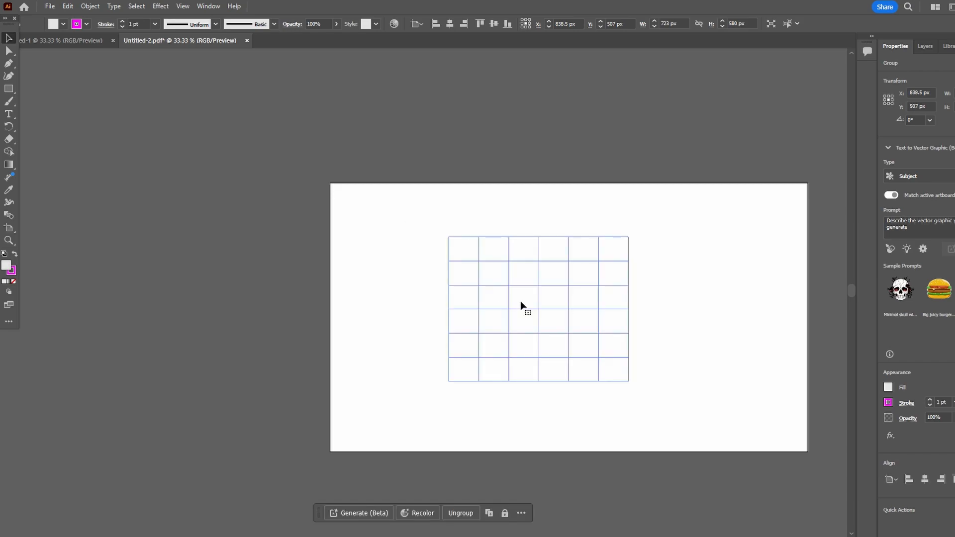
scroll(610, 340, "up", 1)
scroll(530, 309, "up", 1)
scroll(522, 306, "down", 2)
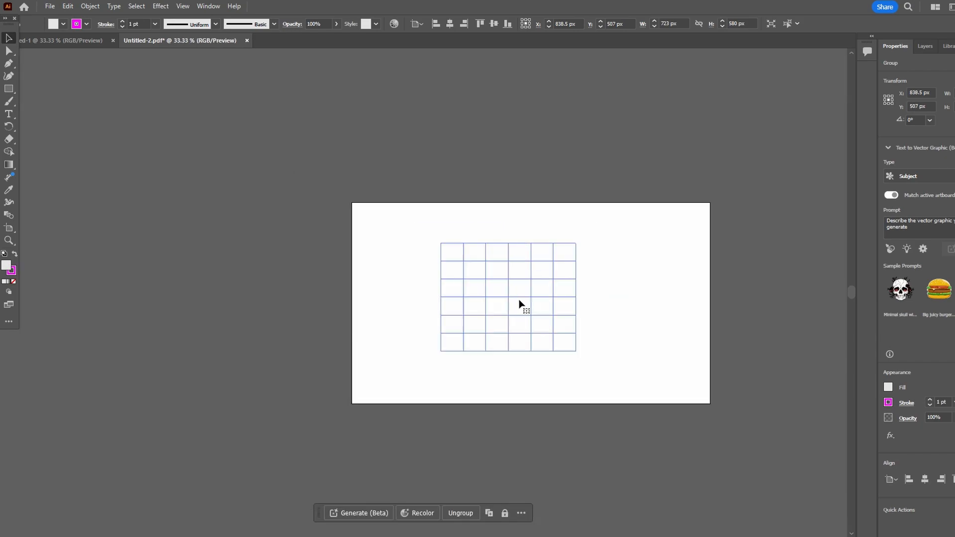
scroll(523, 306, "up", 1)
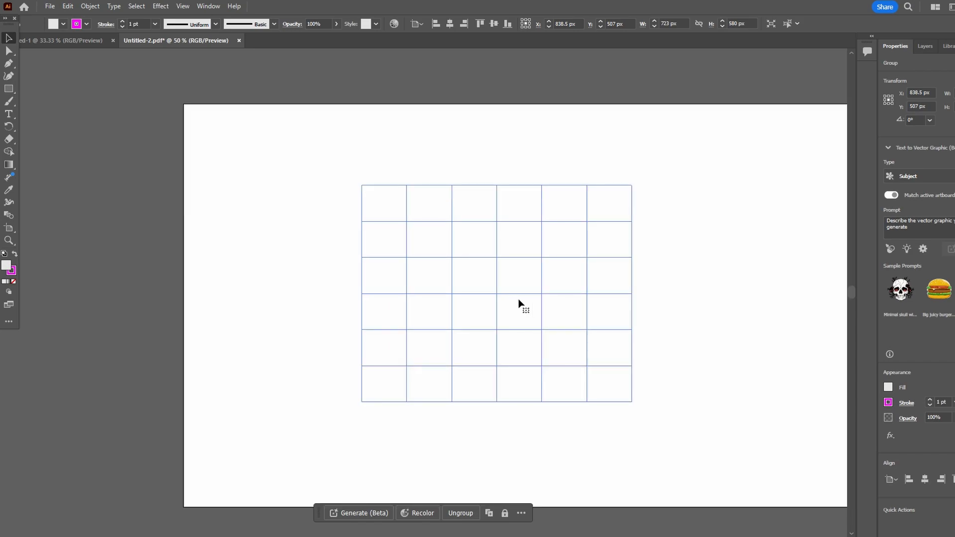